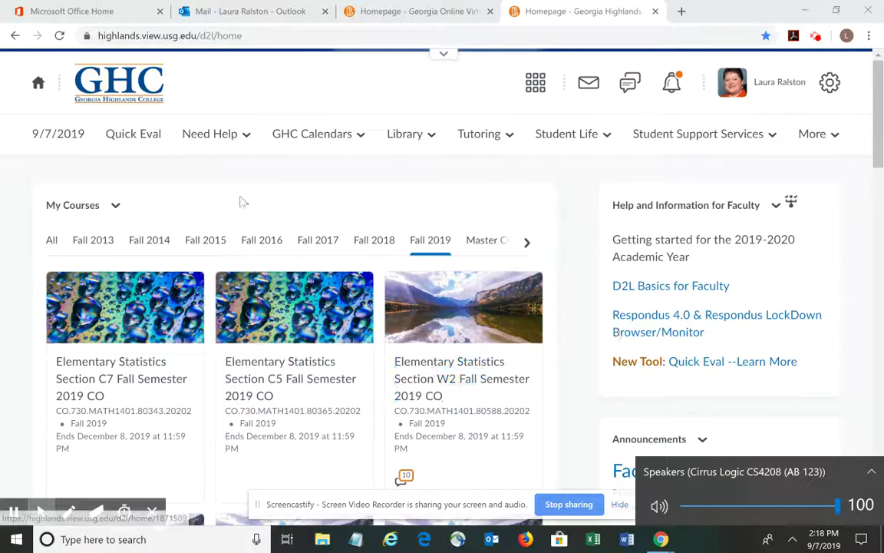
# - Open the Elementary Statistics C5 course and expand its Content Browser options
pyautogui.click(315, 368)
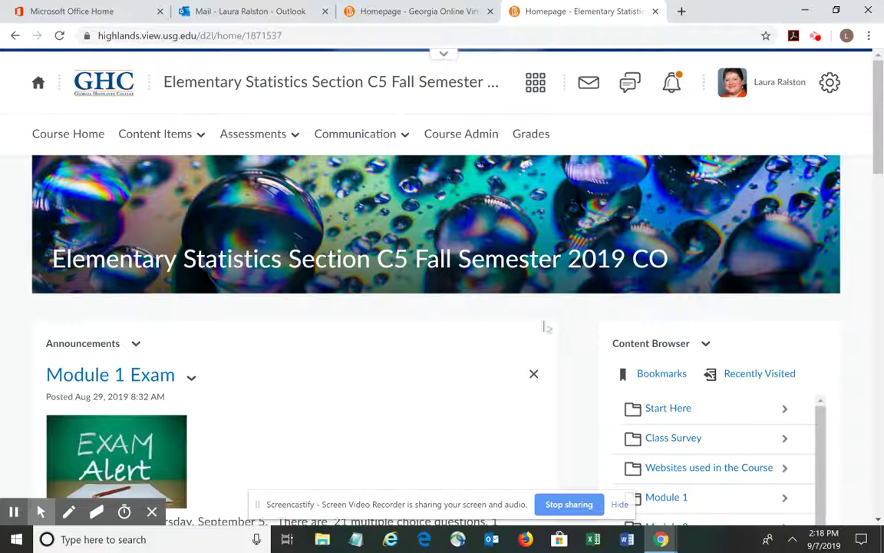
pyautogui.click(708, 349)
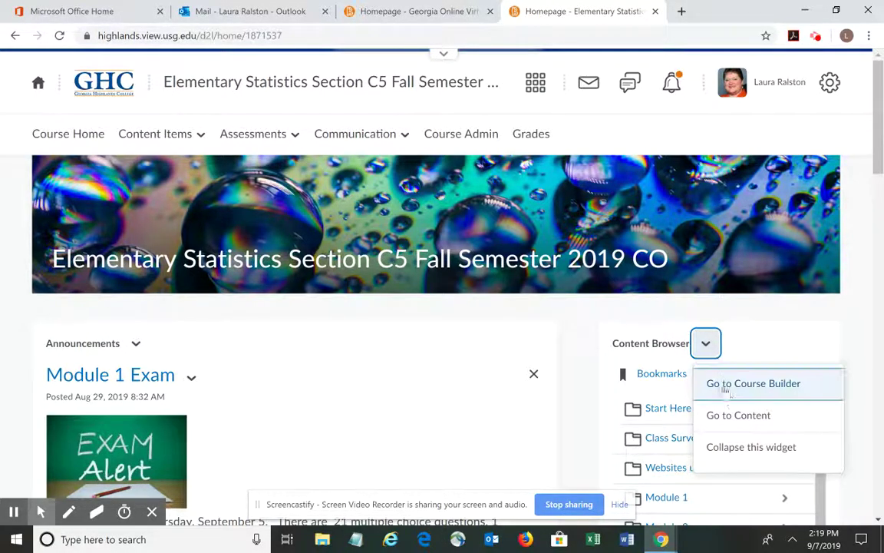
# - Go to the C5 course Content page and scroll down the table of contents
pyautogui.click(740, 415)
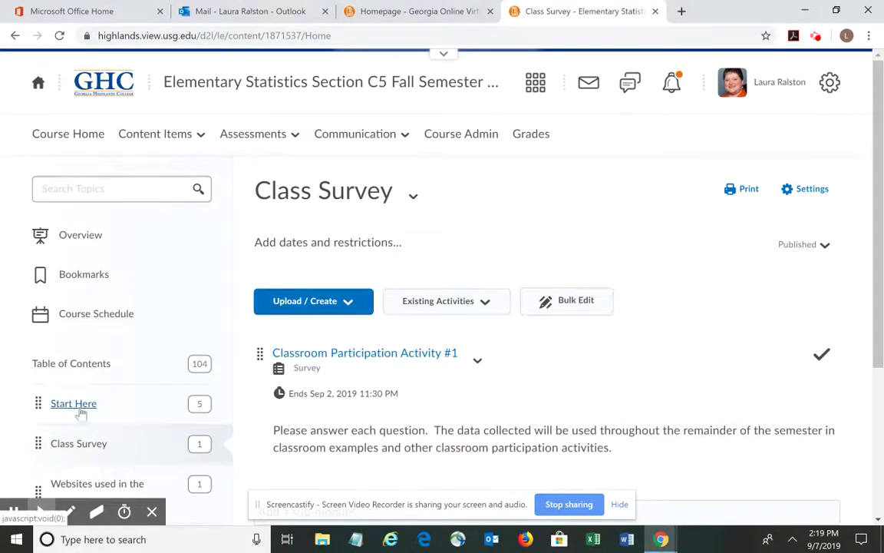
pyautogui.click(875, 163)
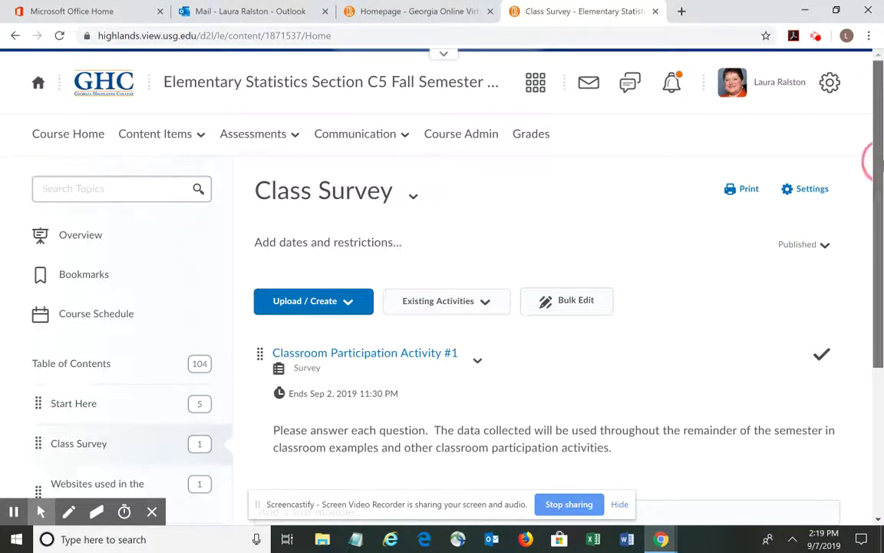
pyautogui.moveTo(875, 163); pyautogui.dragTo(879, 361)
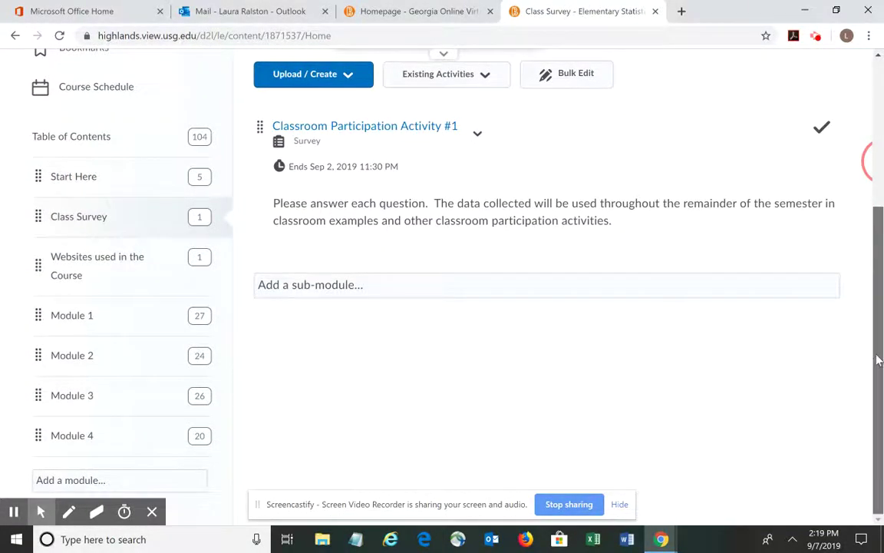
# - Create a module named 'Data Set' in the C5 course content
pyautogui.click(92, 484)
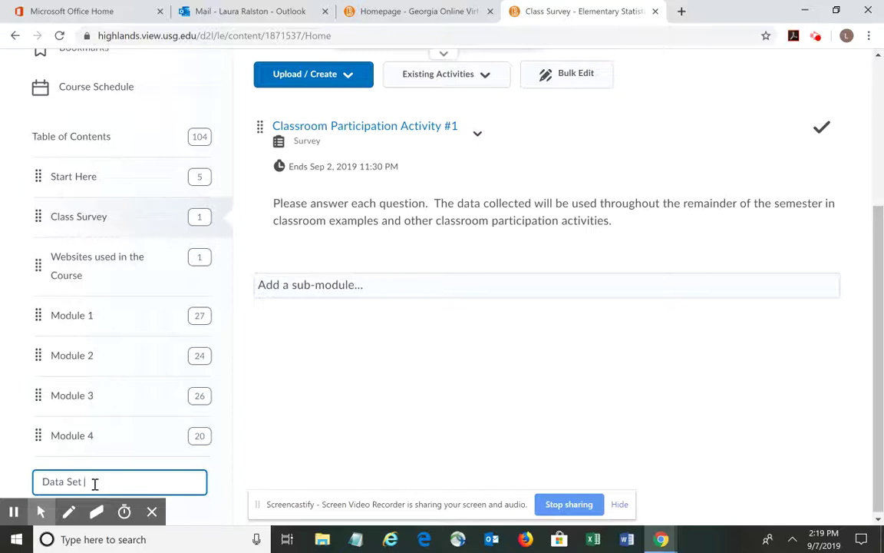
pyautogui.press('Return')
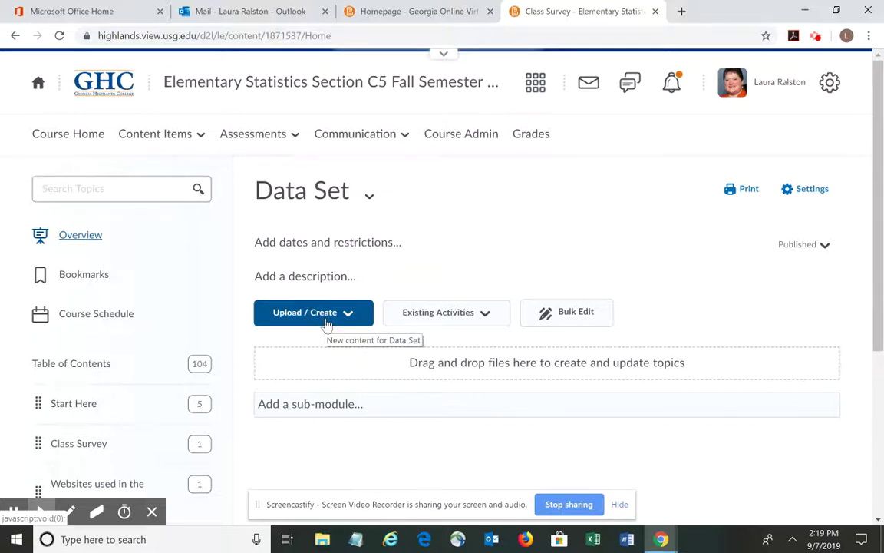
pyautogui.click(327, 323)
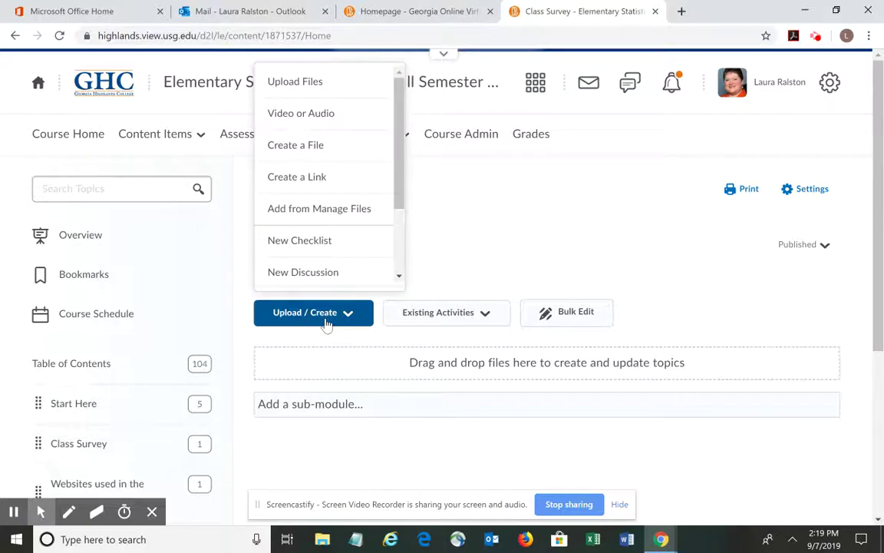
# - Upload Class Survey Results with GPA.xlsx from the computer into the Data Set module
pyautogui.click(342, 86)
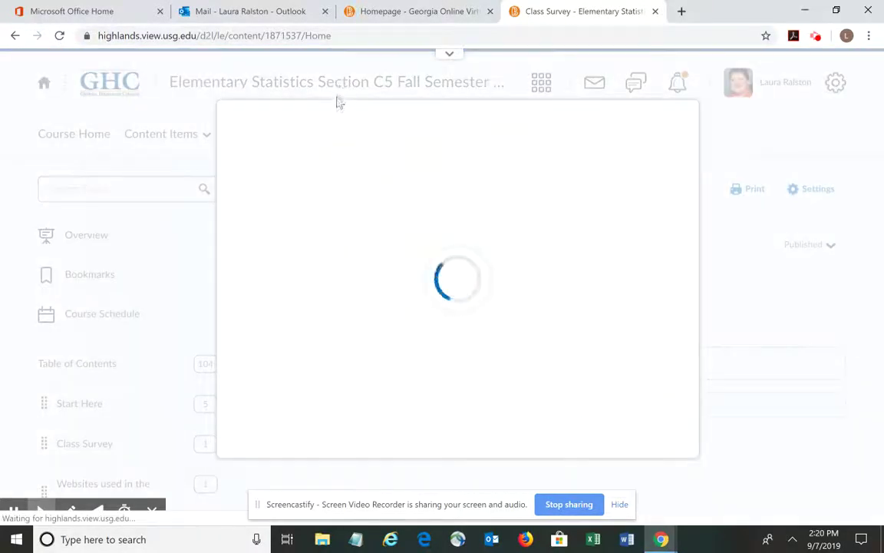
pyautogui.click(314, 177)
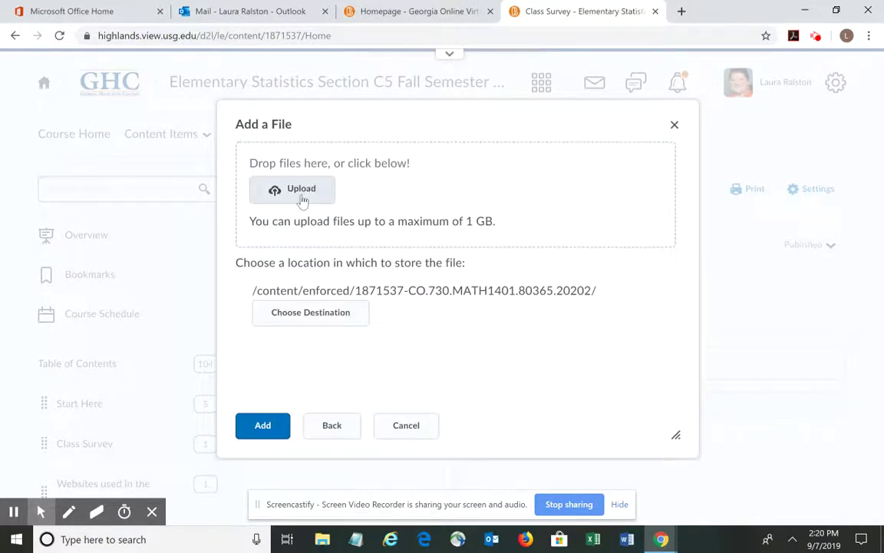
pyautogui.click(302, 198)
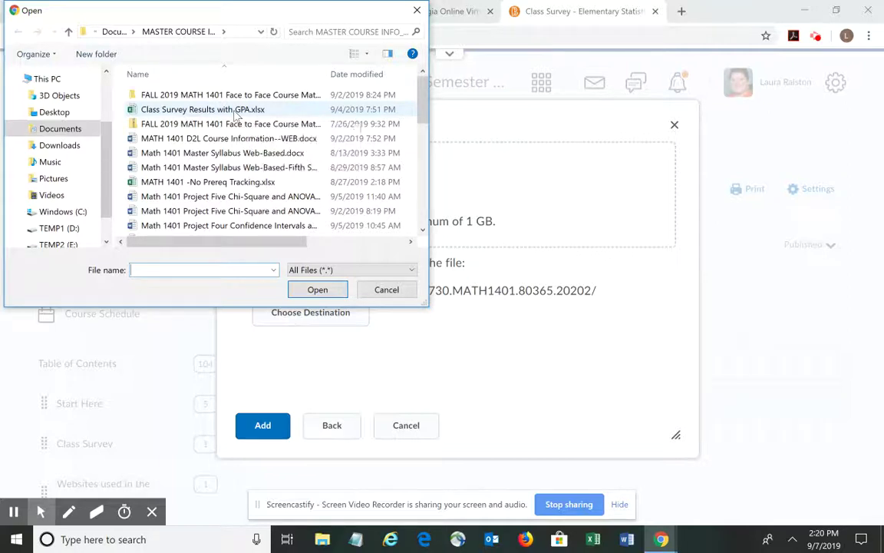
pyautogui.doubleClick(237, 112)
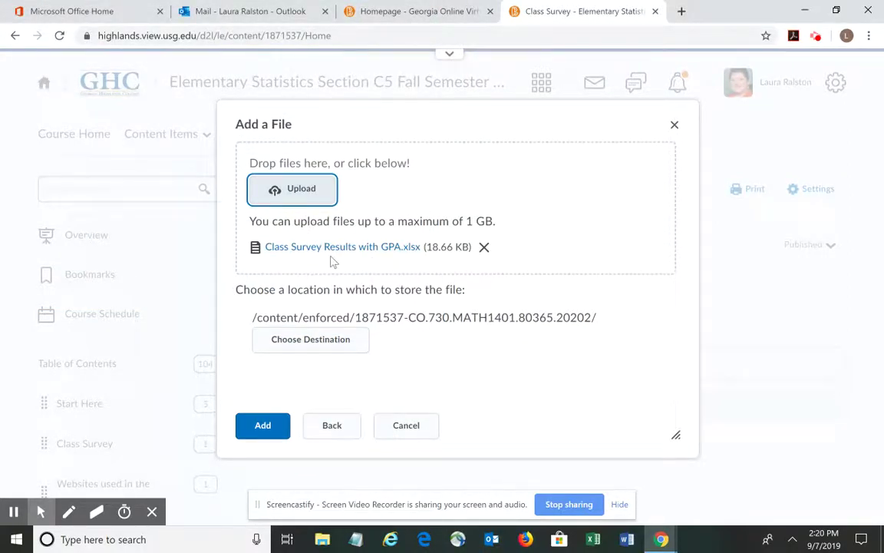
pyautogui.click(261, 427)
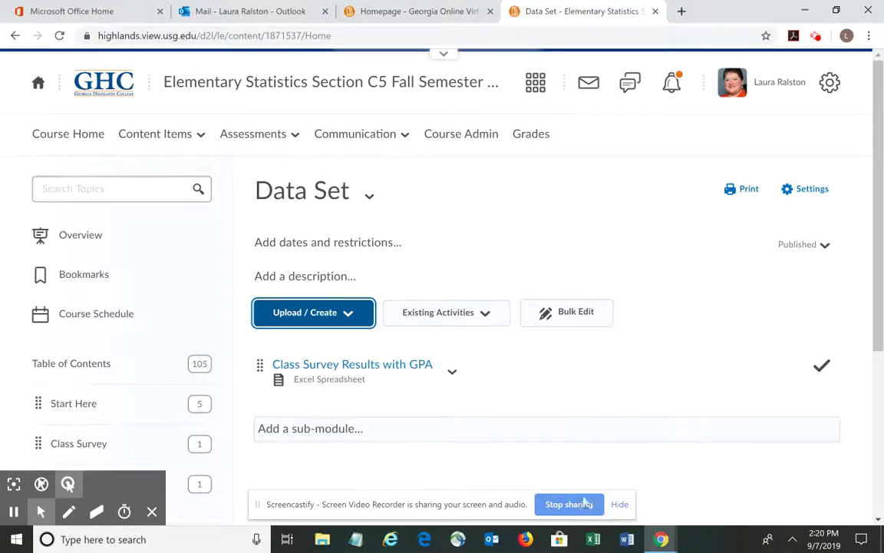
# - Switch to the Elementary Statistics C7 course and go to its Content area
pyautogui.click(39, 86)
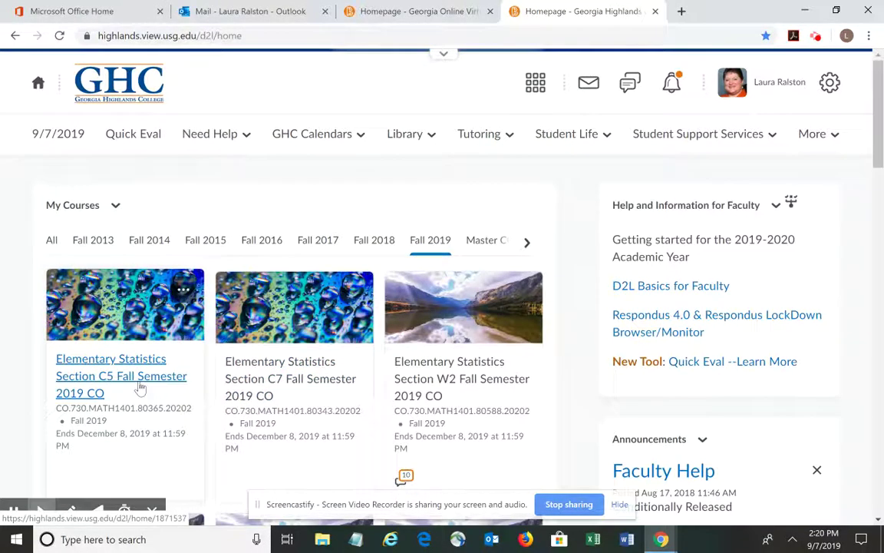
pyautogui.click(272, 384)
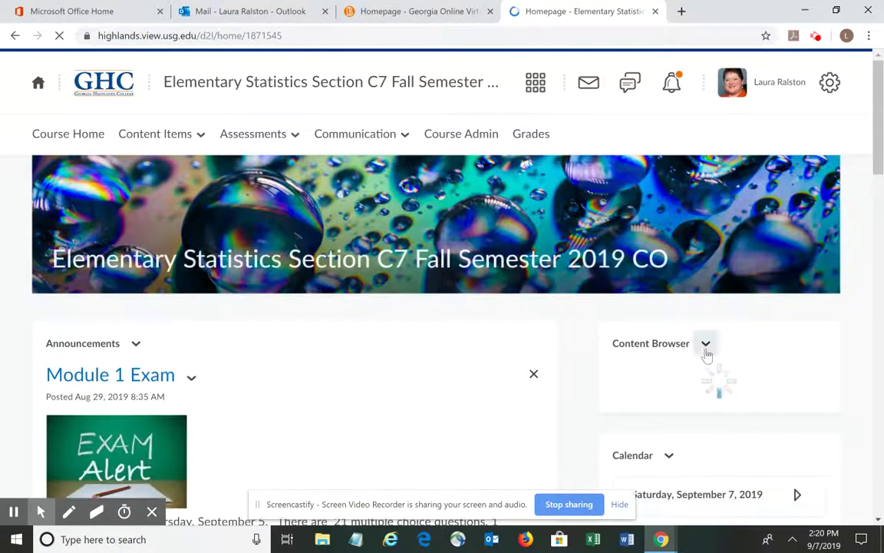
pyautogui.moveTo(878, 134); pyautogui.dragTo(879, 199)
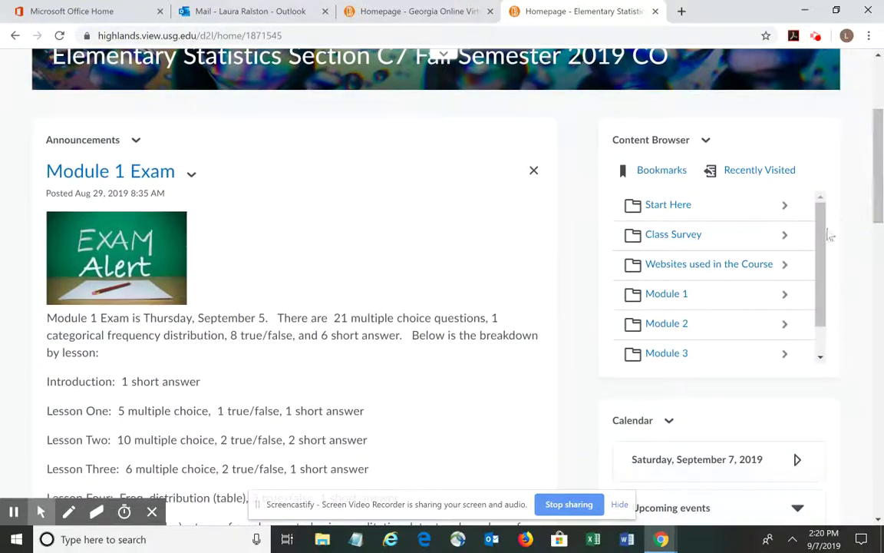
pyautogui.moveTo(823, 244); pyautogui.dragTo(827, 315)
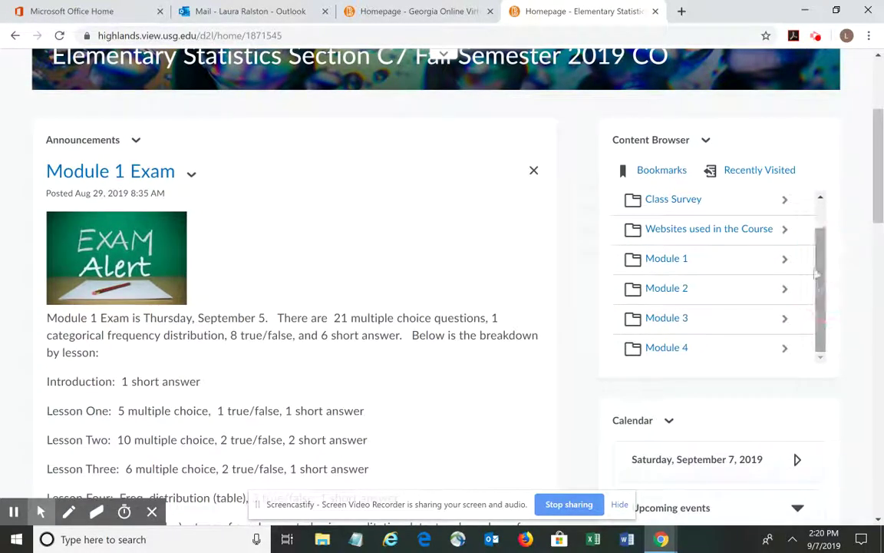
pyautogui.click(706, 140)
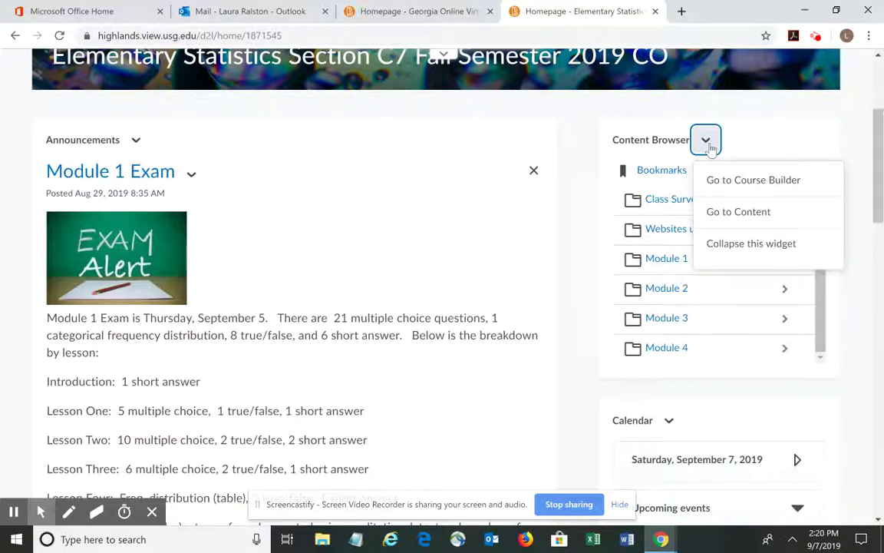
pyautogui.click(732, 221)
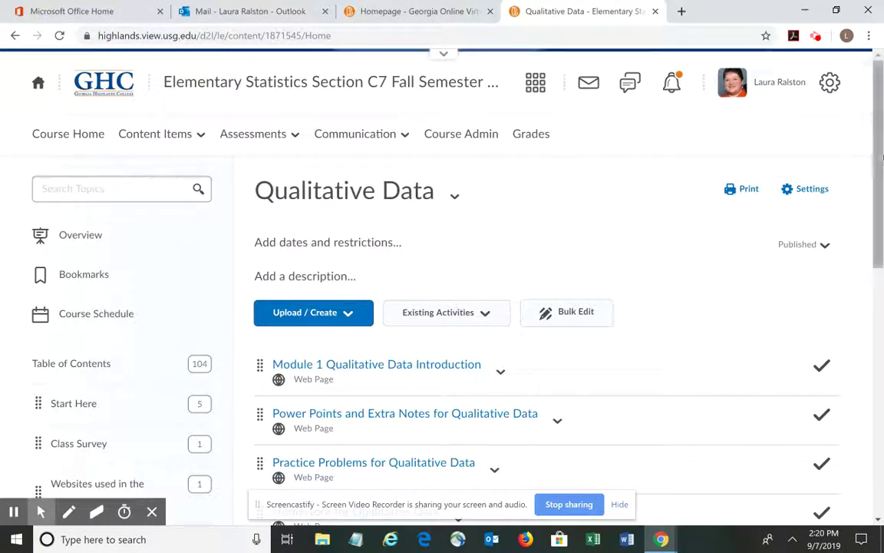
pyautogui.moveTo(879, 154); pyautogui.dragTo(874, 403)
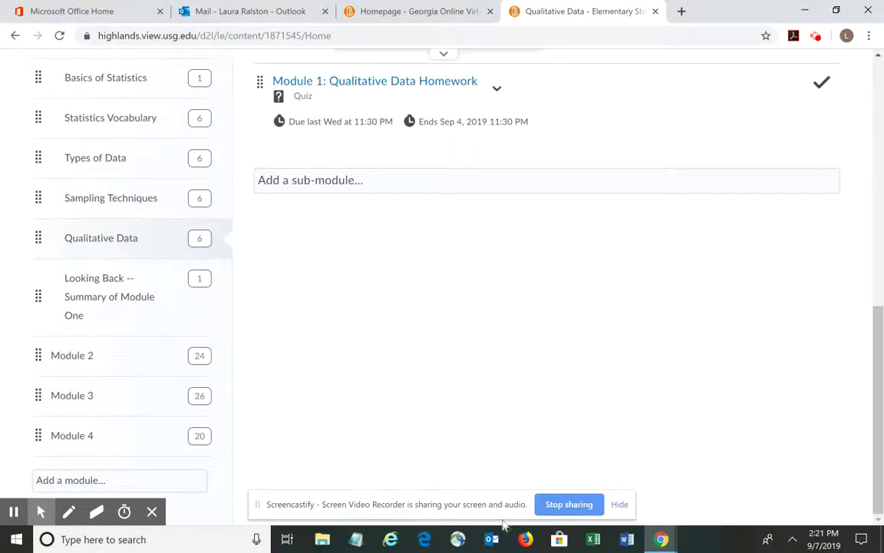
# - Add a module named 'Data Set' at the bottom of the C7 table of contents
pyautogui.moveTo(103, 482)
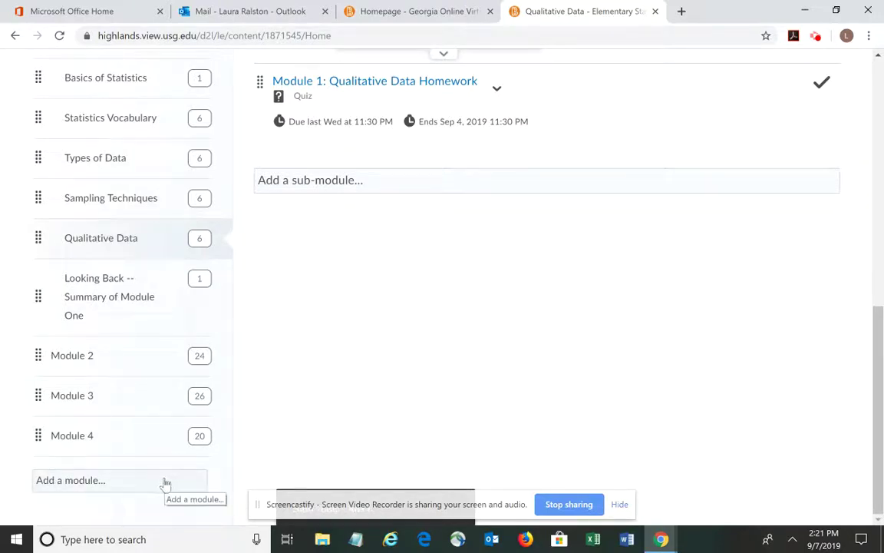
pyautogui.click(165, 481)
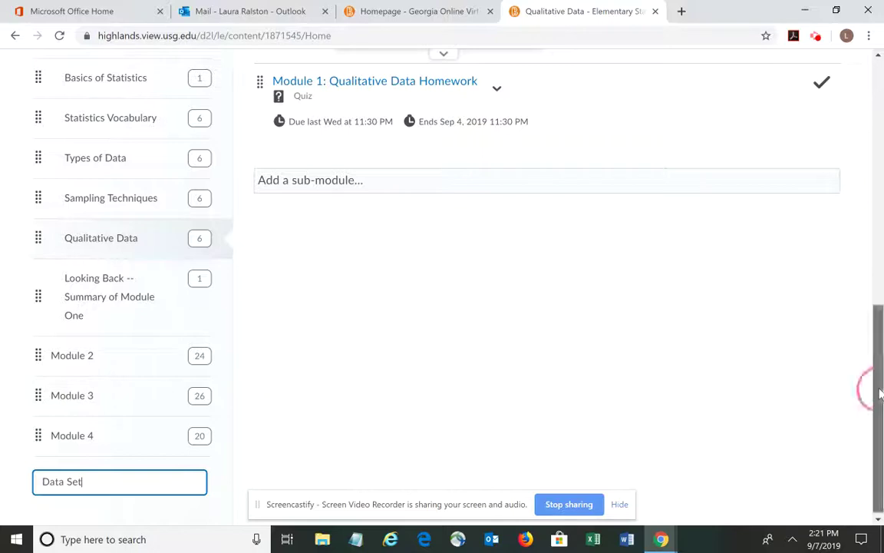
pyautogui.write('Data Set')
pyautogui.press('Return')
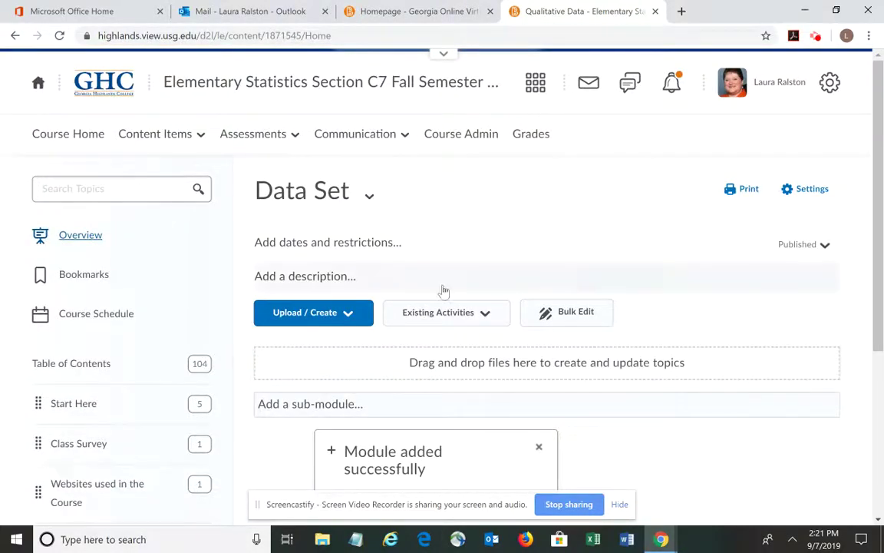
# - Upload Class Survey Results with GPA.xlsx from the computer into the C7 Data Set module
pyautogui.click(334, 320)
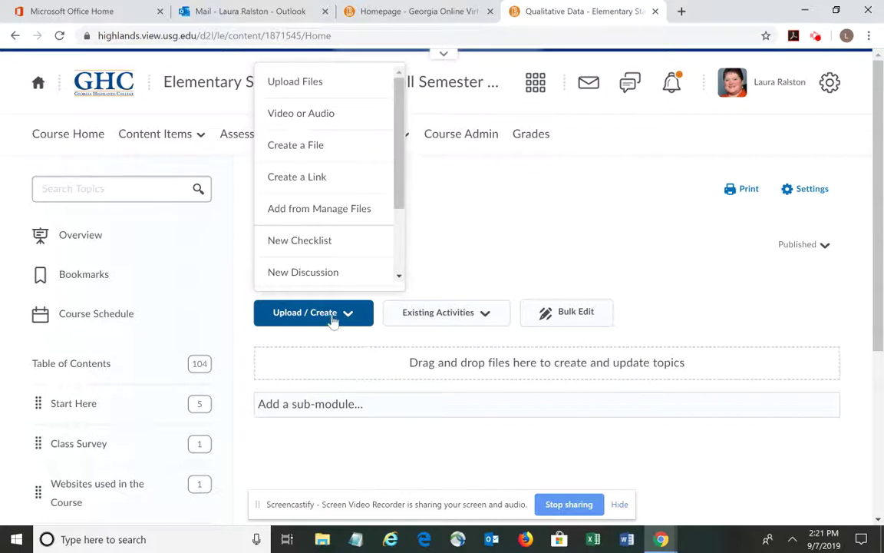
pyautogui.click(338, 83)
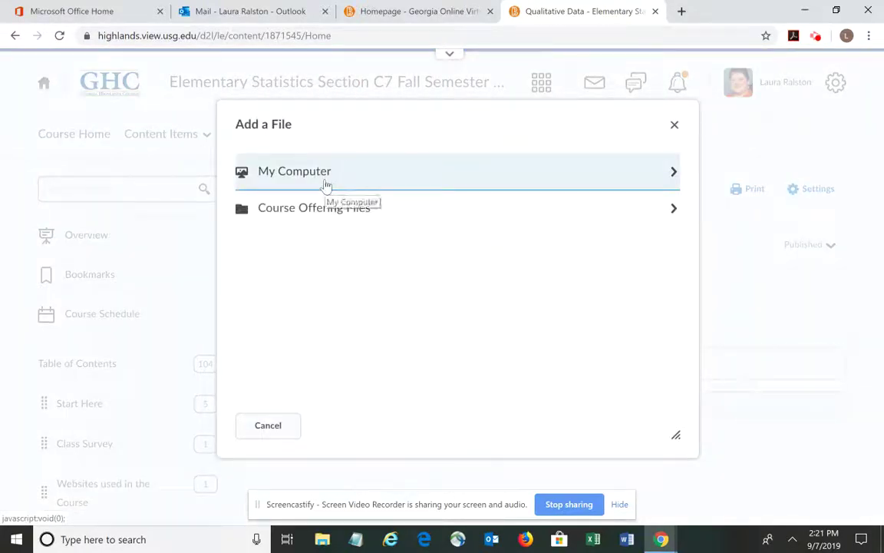
pyautogui.click(326, 185)
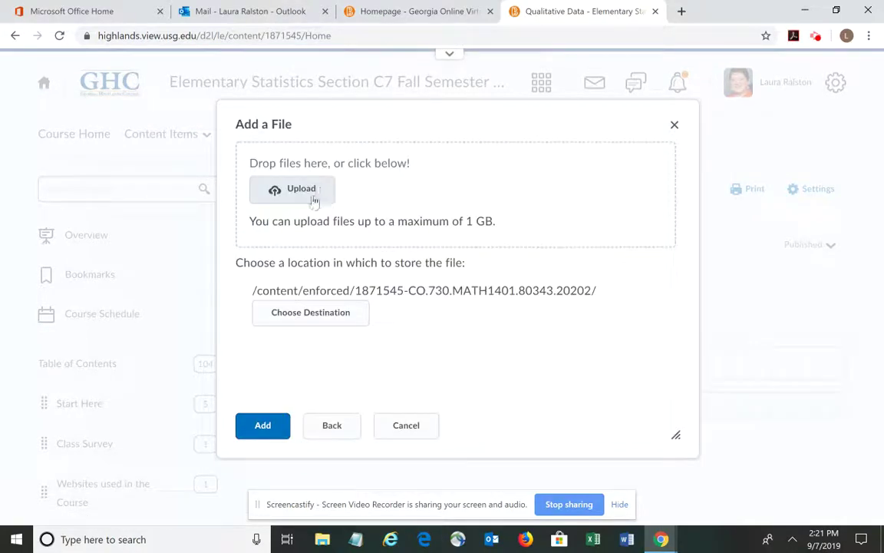
pyautogui.click(312, 200)
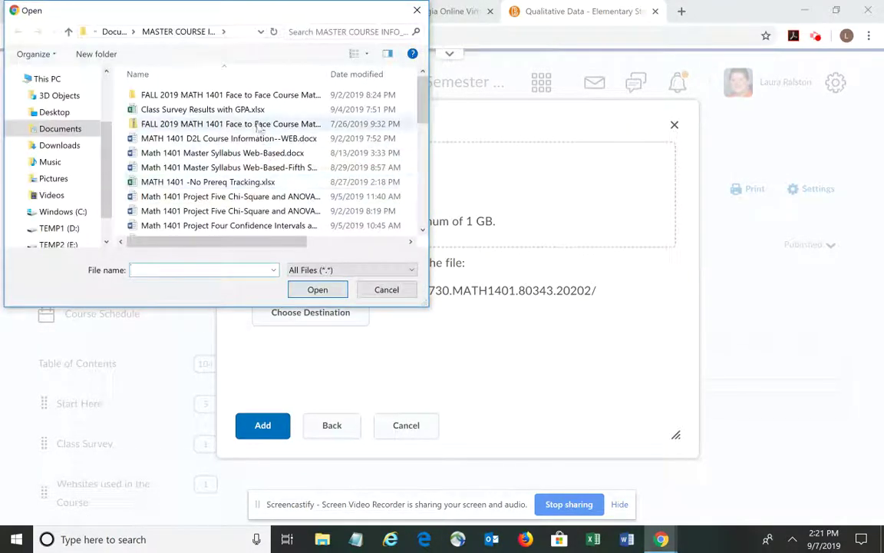
pyautogui.doubleClick(249, 111)
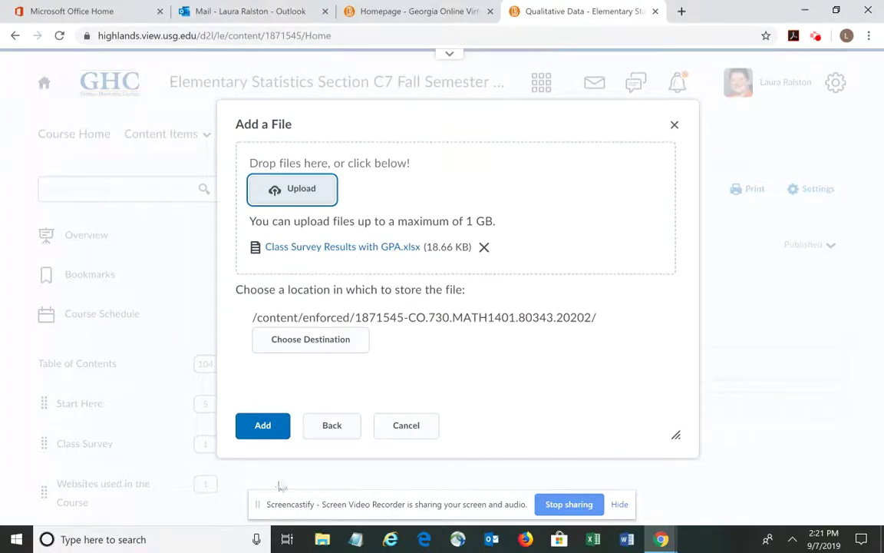
pyautogui.click(266, 425)
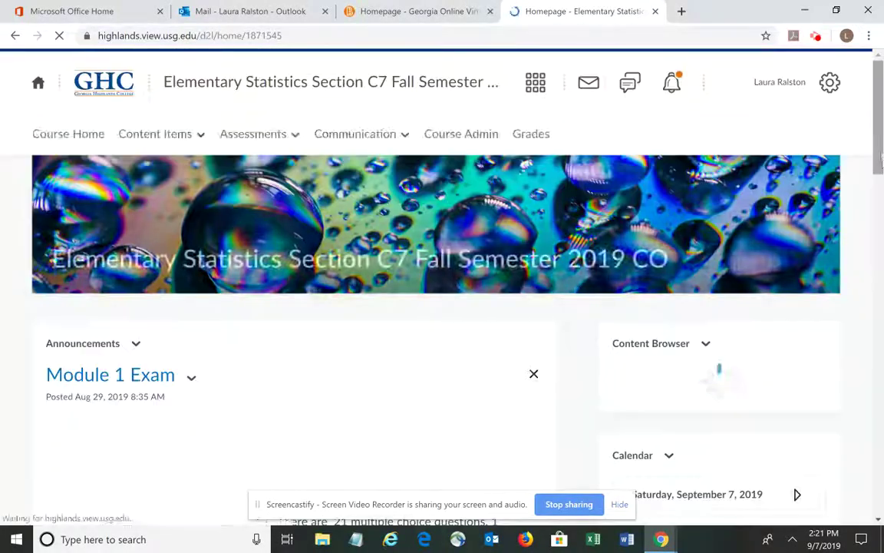
# - Open Class Survey Results with GPA under Data Set in the Content Browser
pyautogui.click(881, 151)
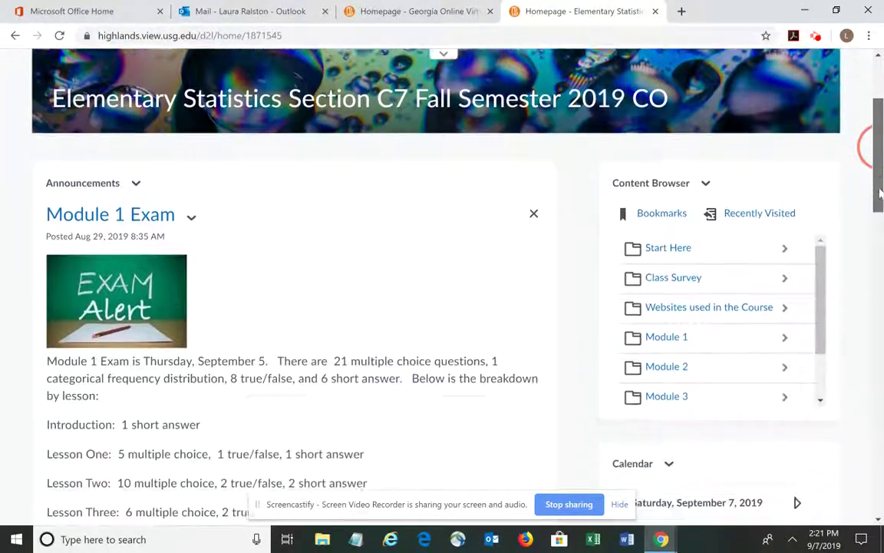
pyautogui.moveTo(880, 196); pyautogui.dragTo(827, 296)
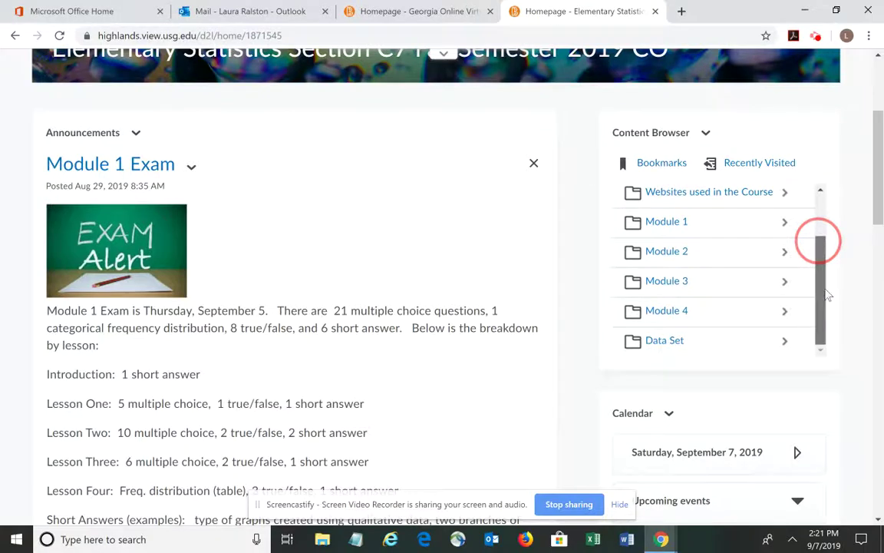
pyautogui.click(667, 349)
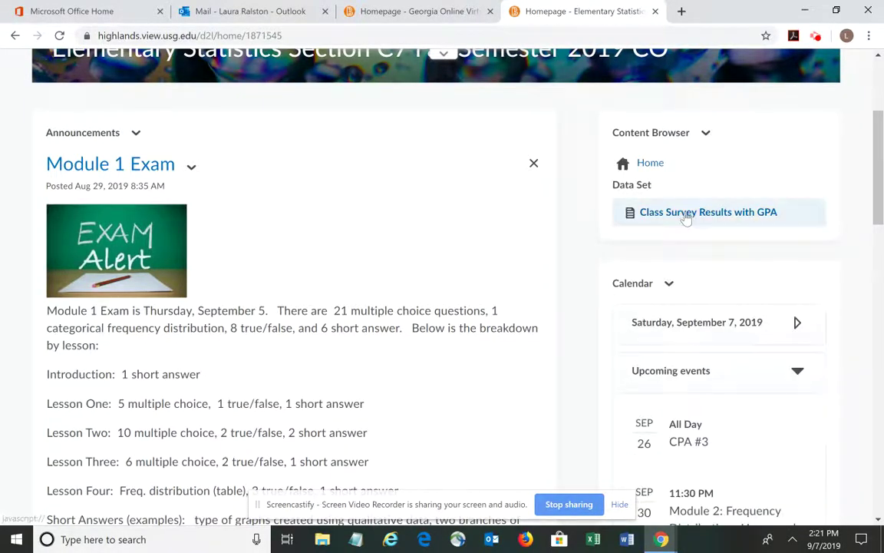
pyautogui.click(684, 216)
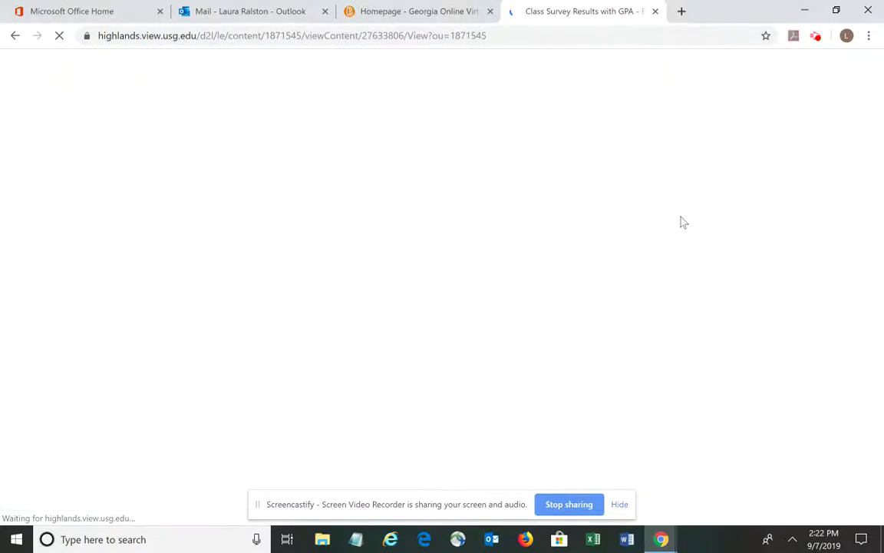